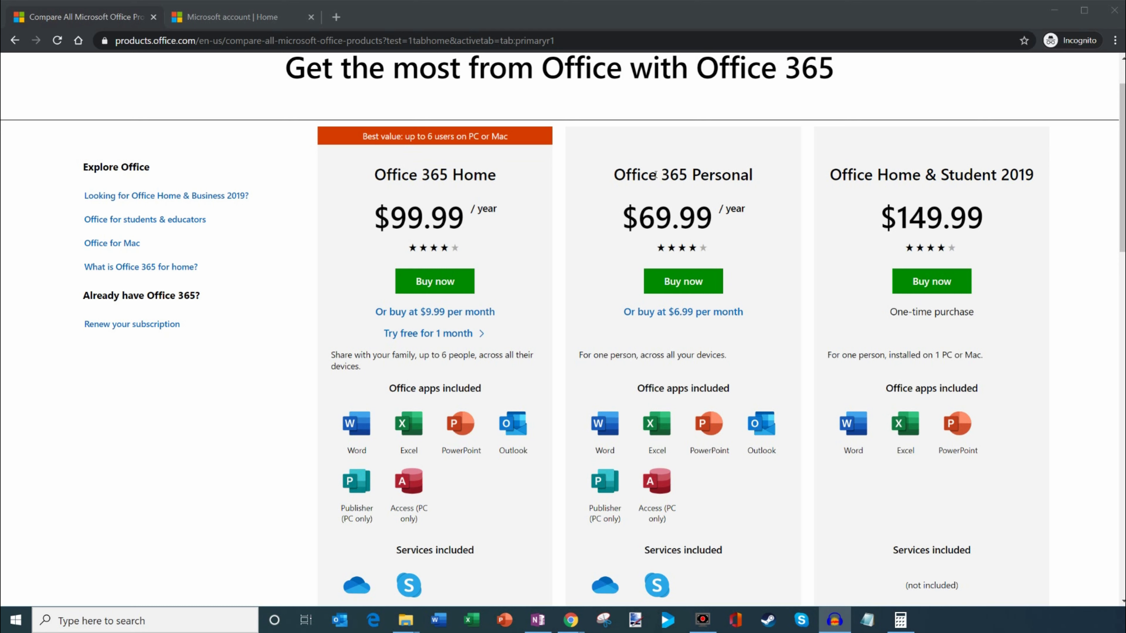
double_click(715, 174)
click(707, 218)
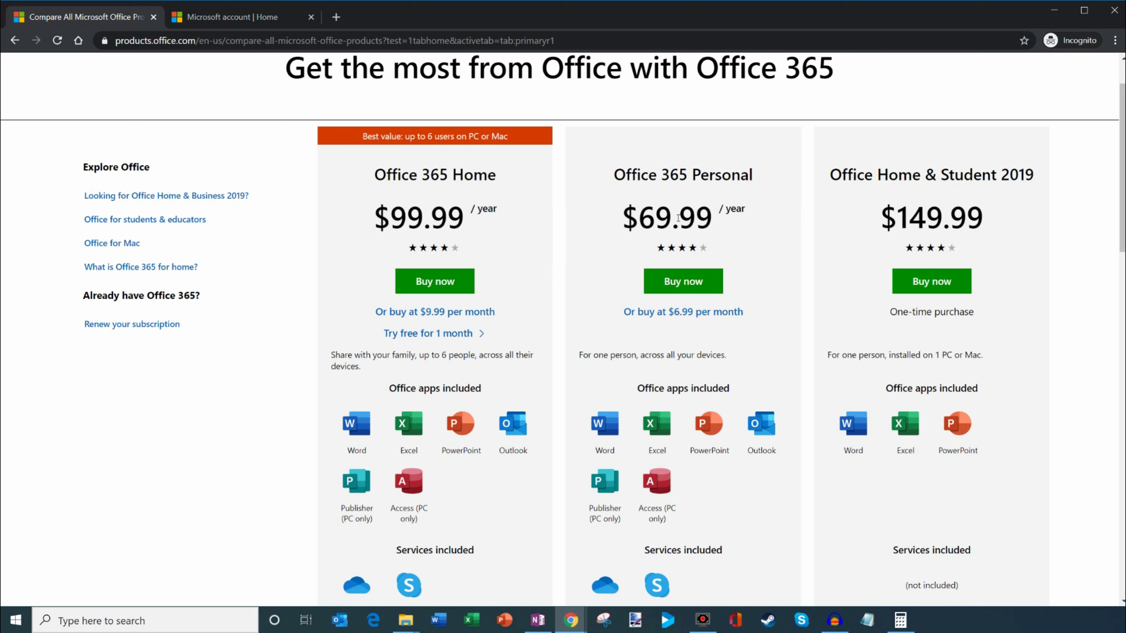
scroll(678, 218, down, 1)
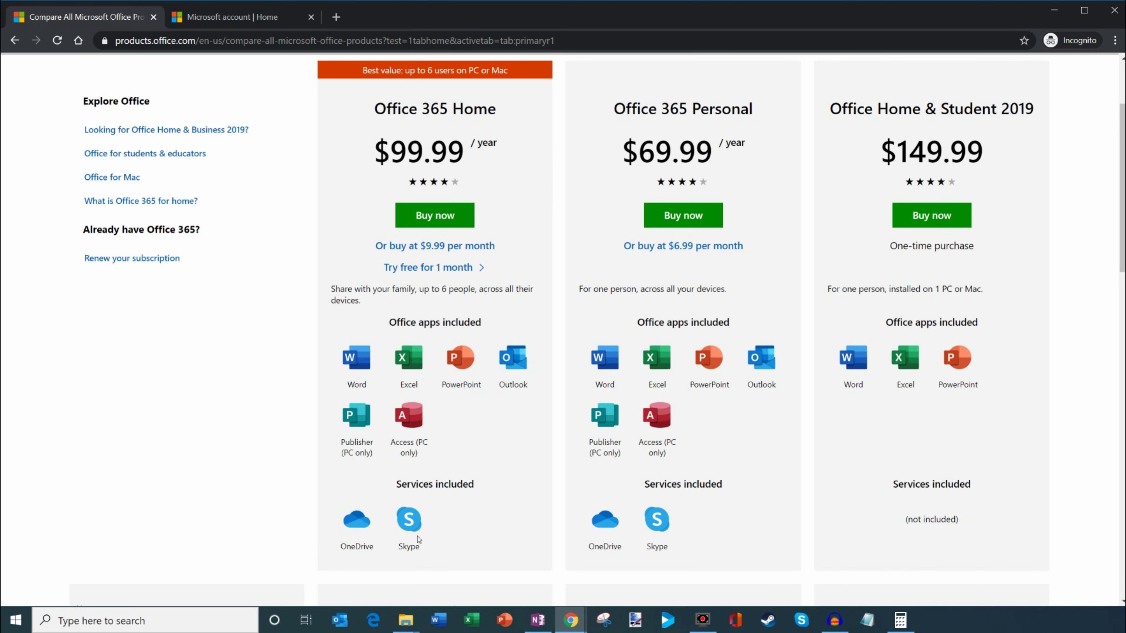
scroll(430, 524, up, 1)
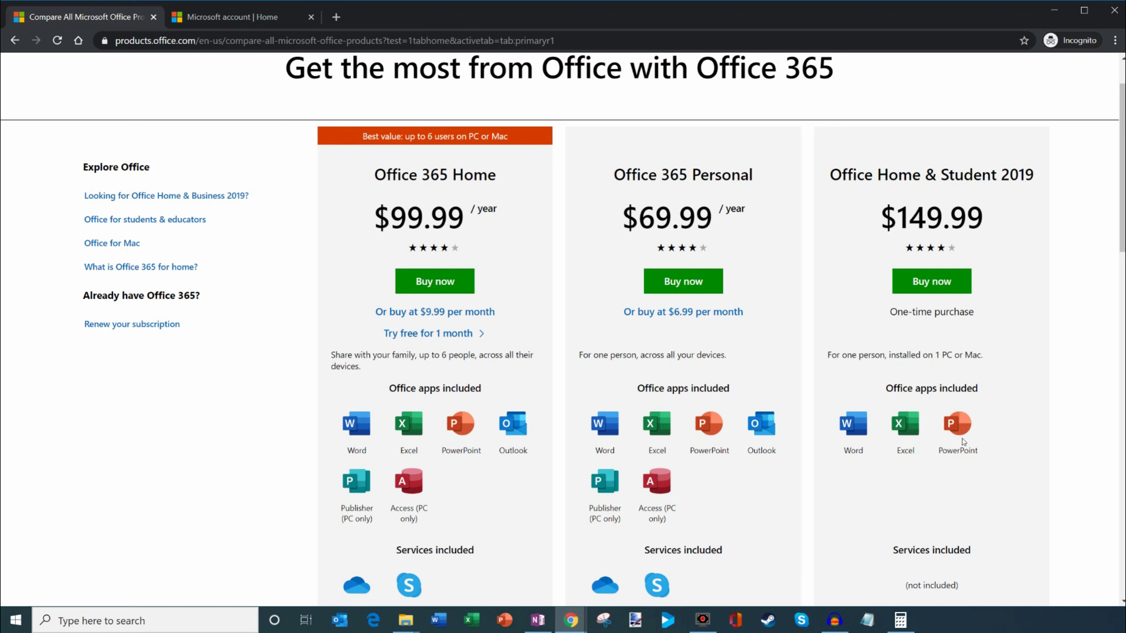
scroll(961, 442, down, 1)
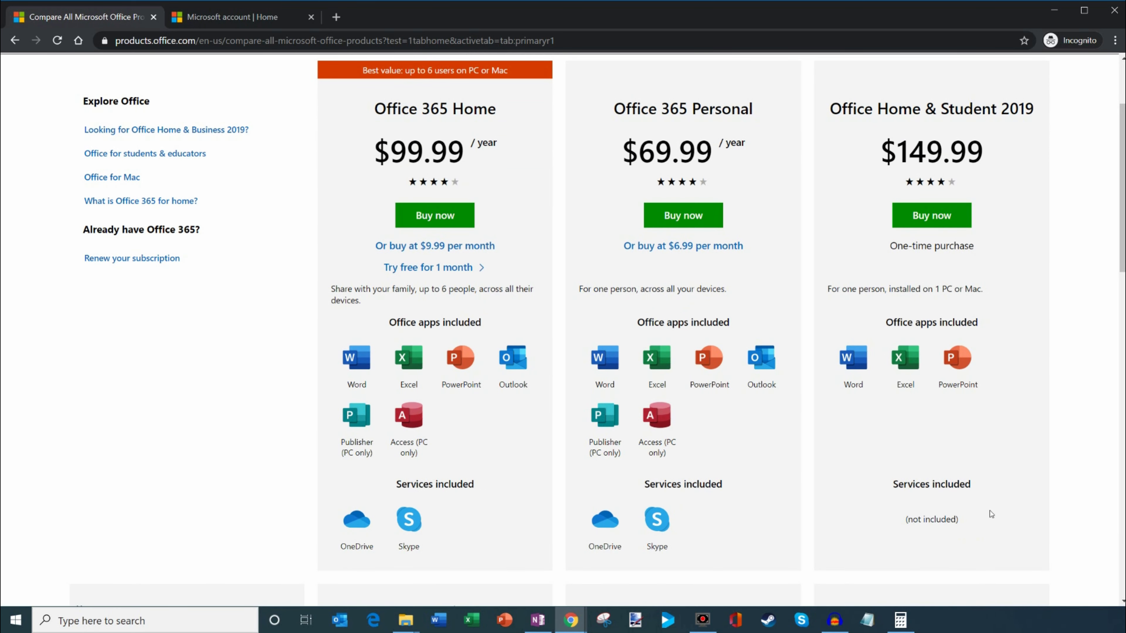
scroll(991, 514, up, 2)
scroll(432, 169, down, 1)
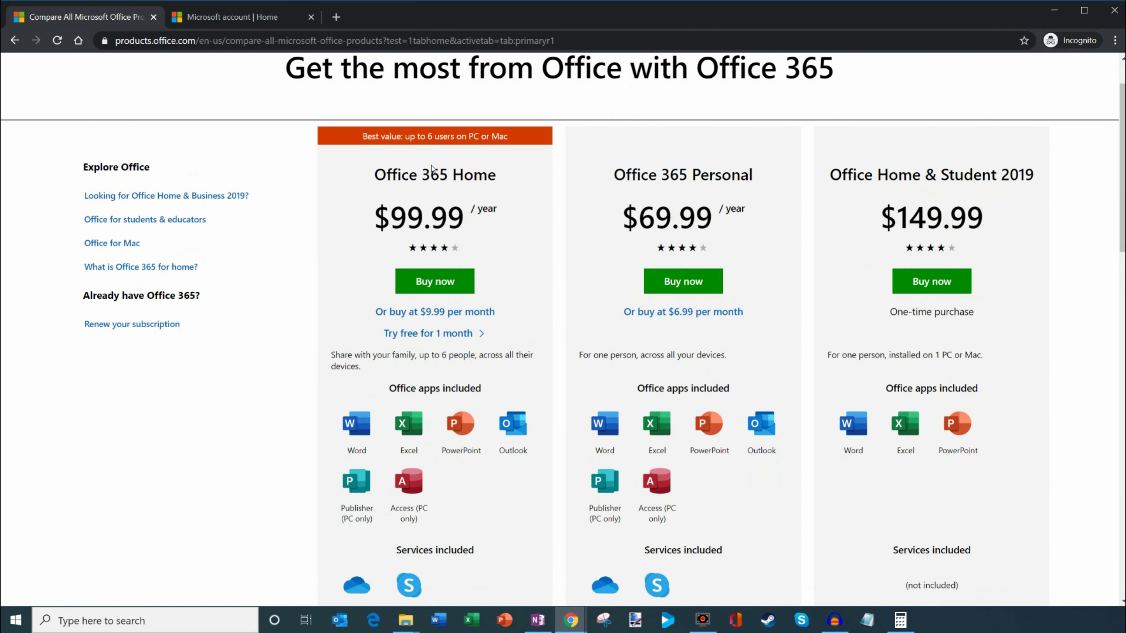
scroll(432, 169, down, 1)
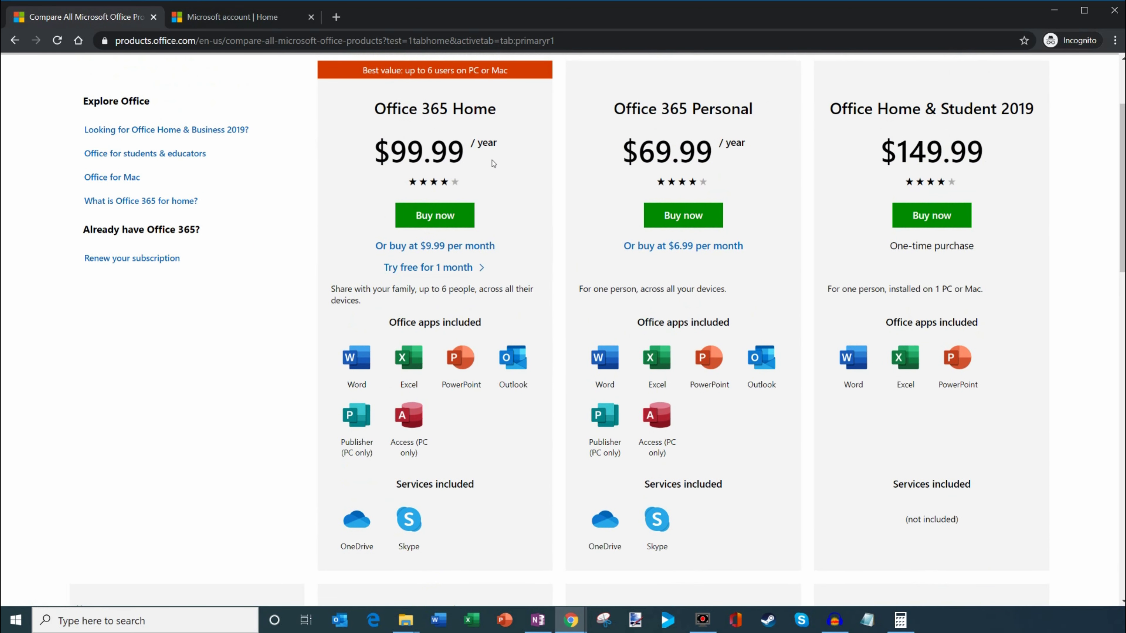
Place Calculator next to the Office 365 Home price and compute 100 ÷ 6 = 16.6666666666667.
click(904, 623)
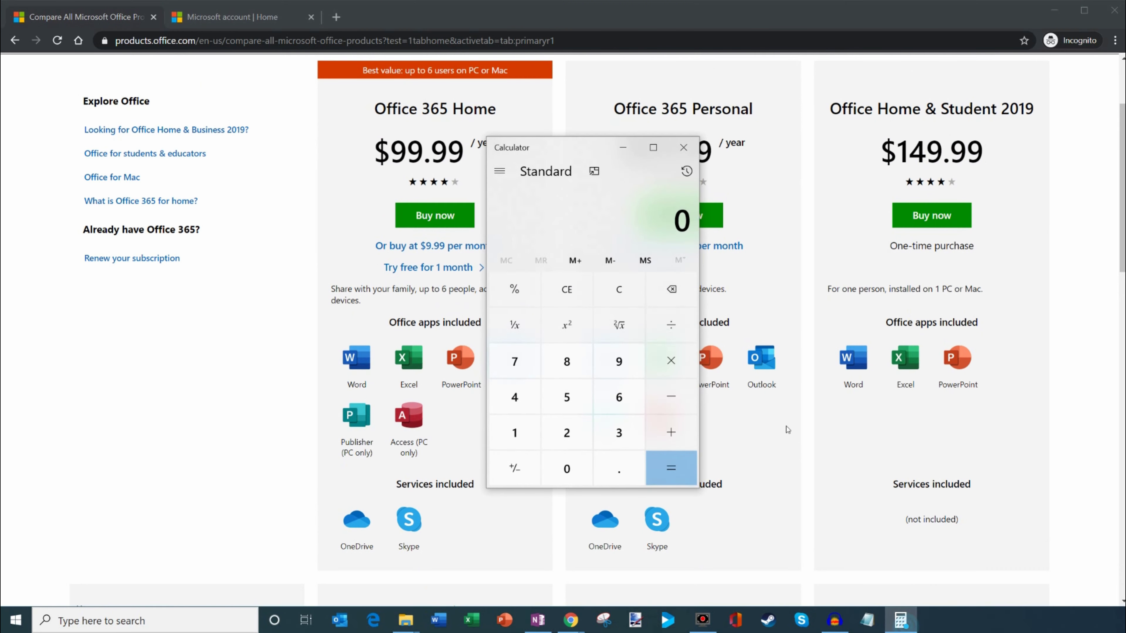
drag(612, 143, 679, 130)
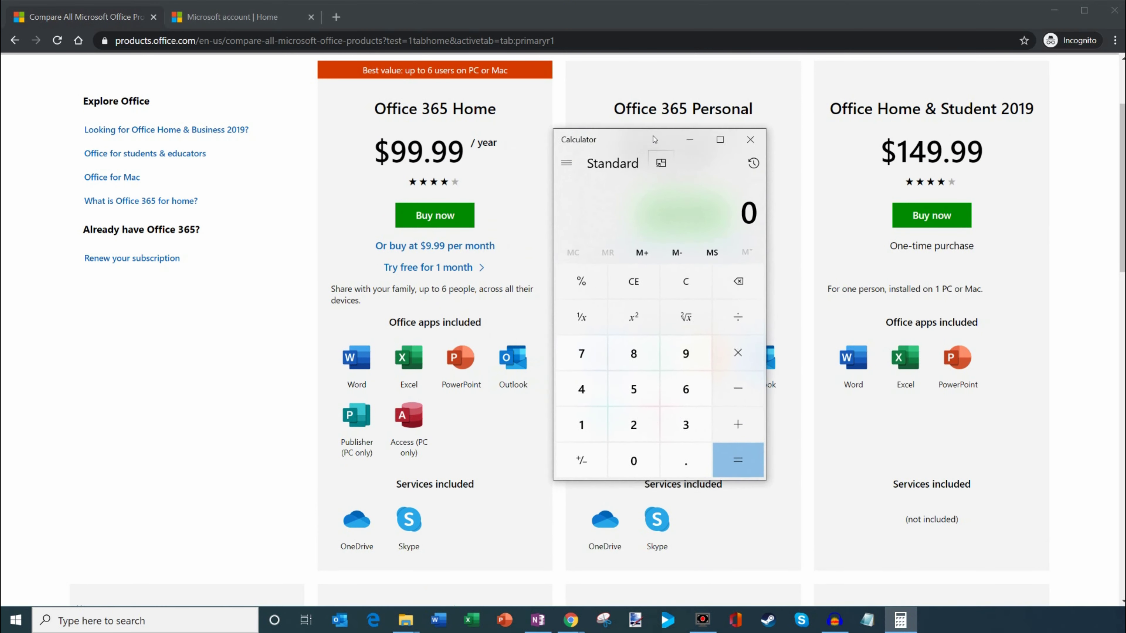
text(100)
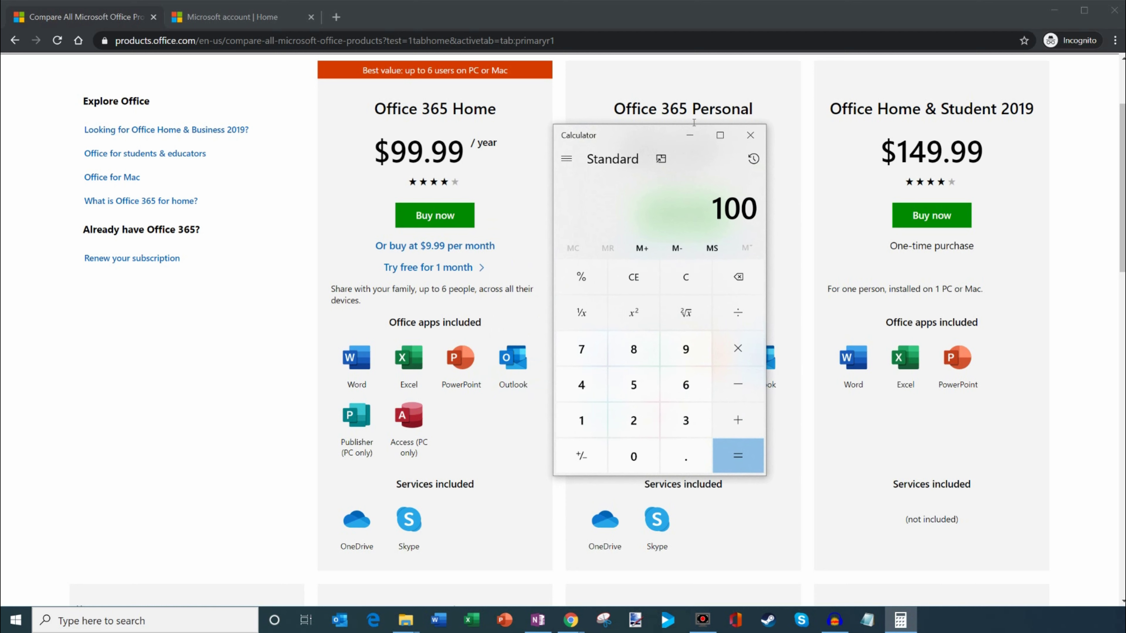
key(slash)
text(6)
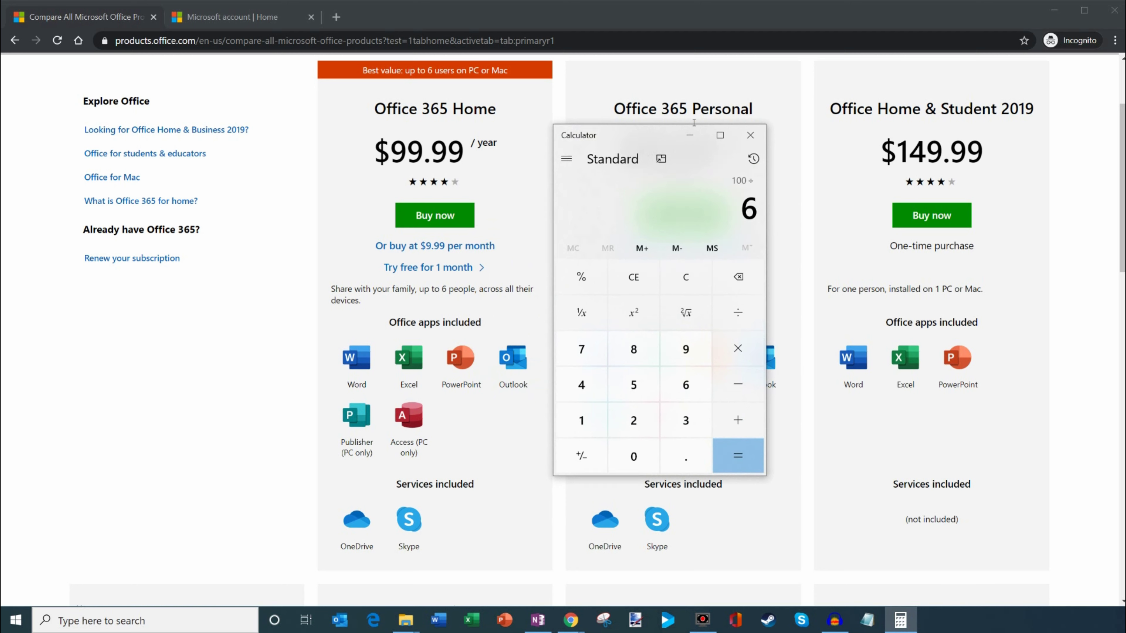
key(Return)
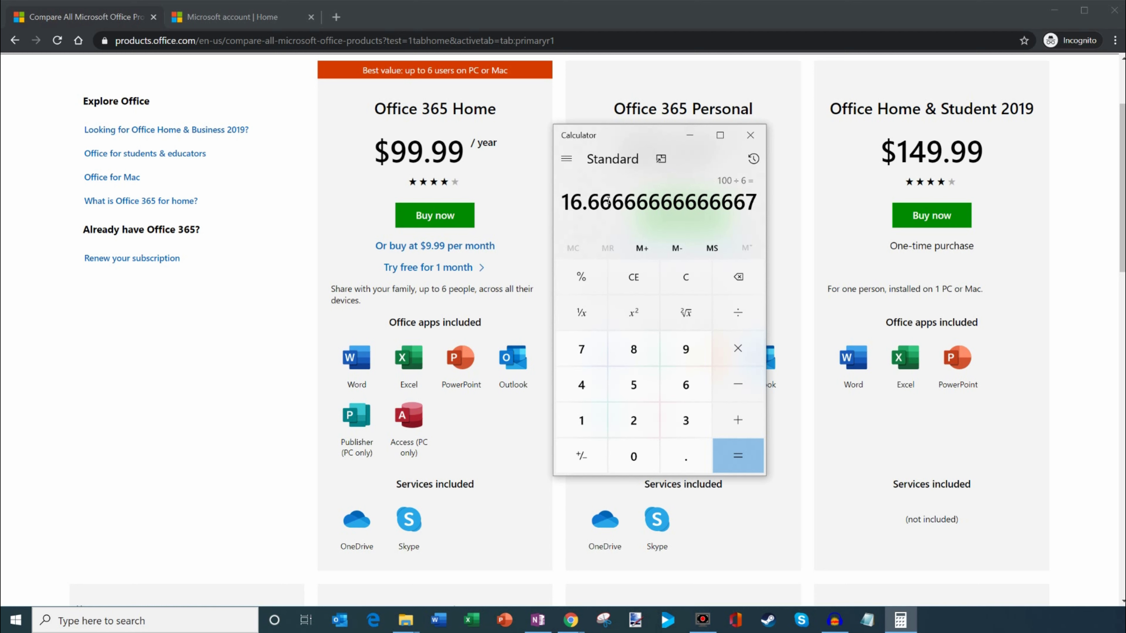
Divide that result by 12 to get 1.388888888888889, then return to the Office price page.
key(slash)
text(12)
key(Return)
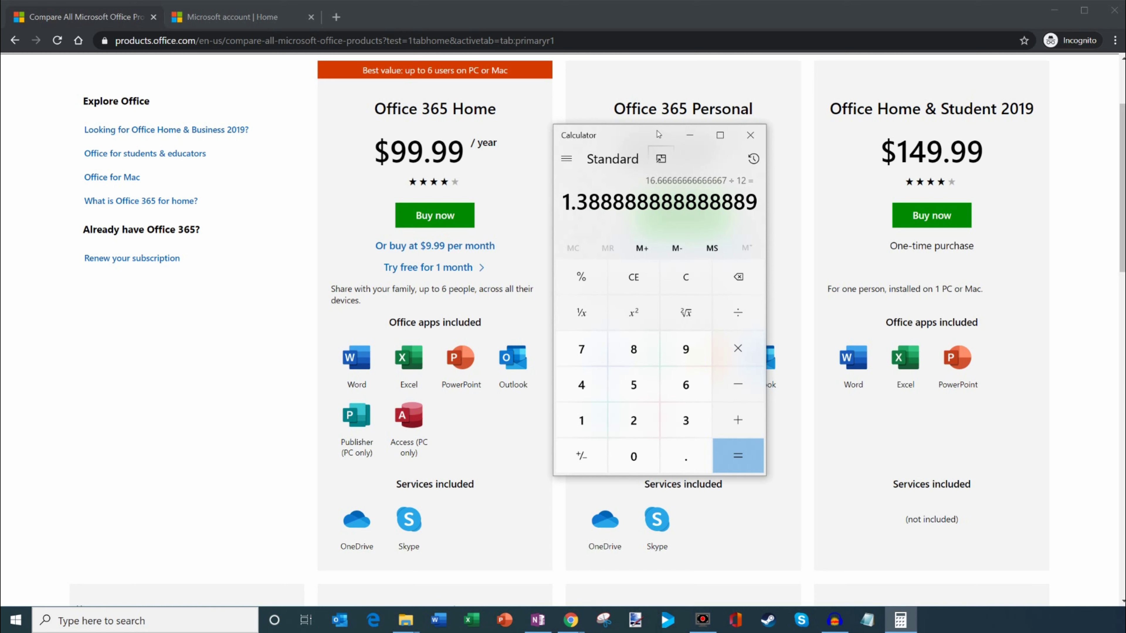
drag(658, 134, 1125, 132)
click(1122, 132)
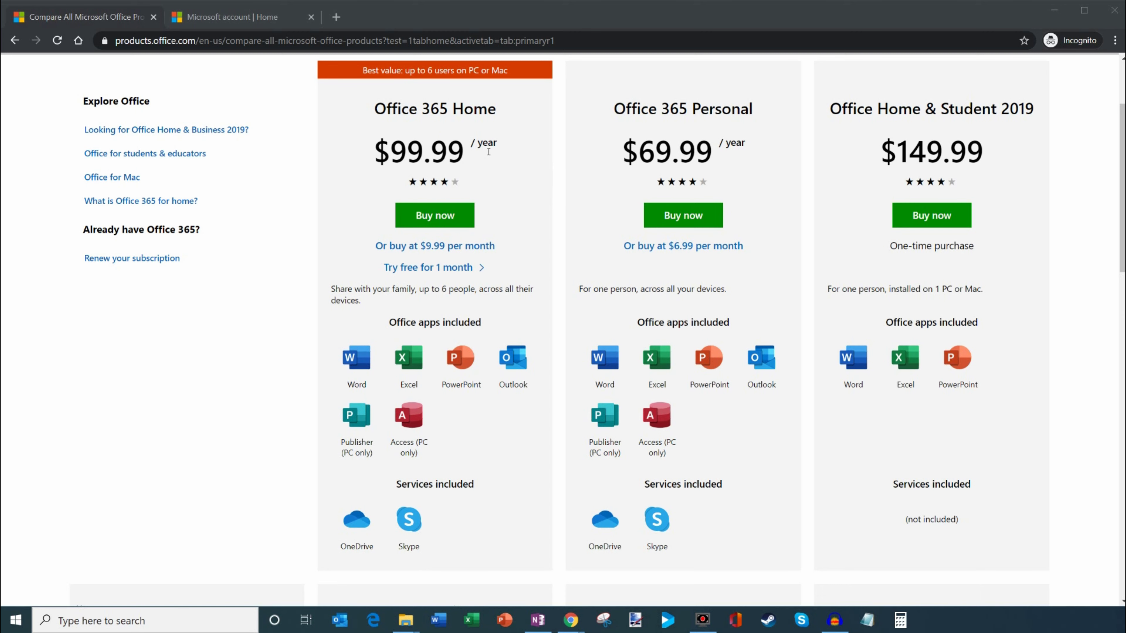
In a new incognito tab, enter account.microsoft.com as the address.
scroll(489, 152, up, 3)
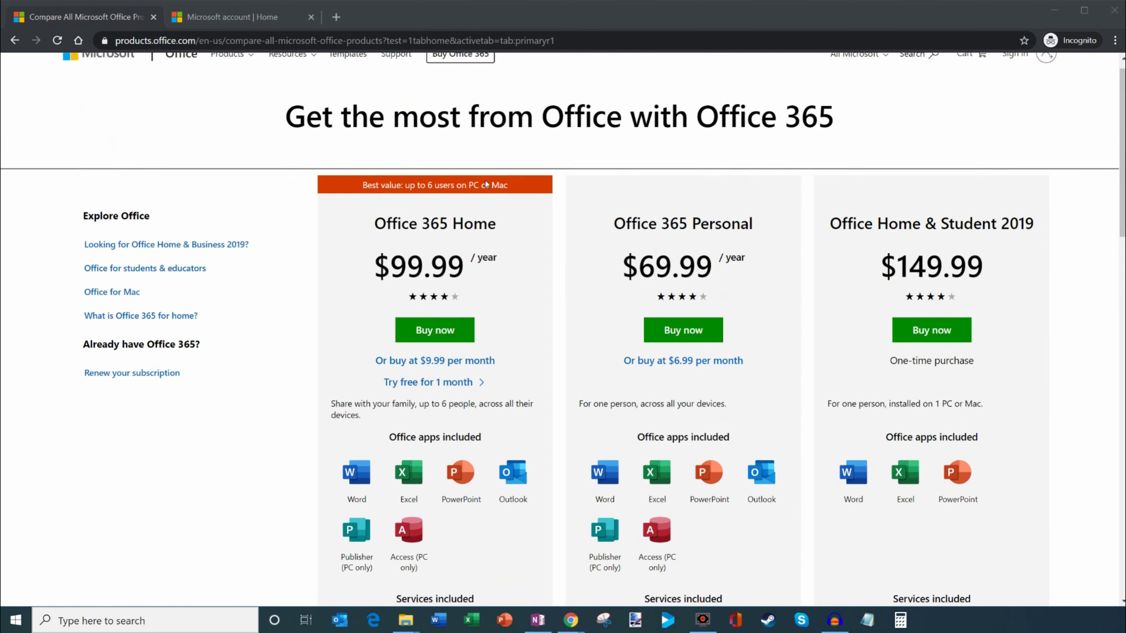
scroll(455, 202, down, 3)
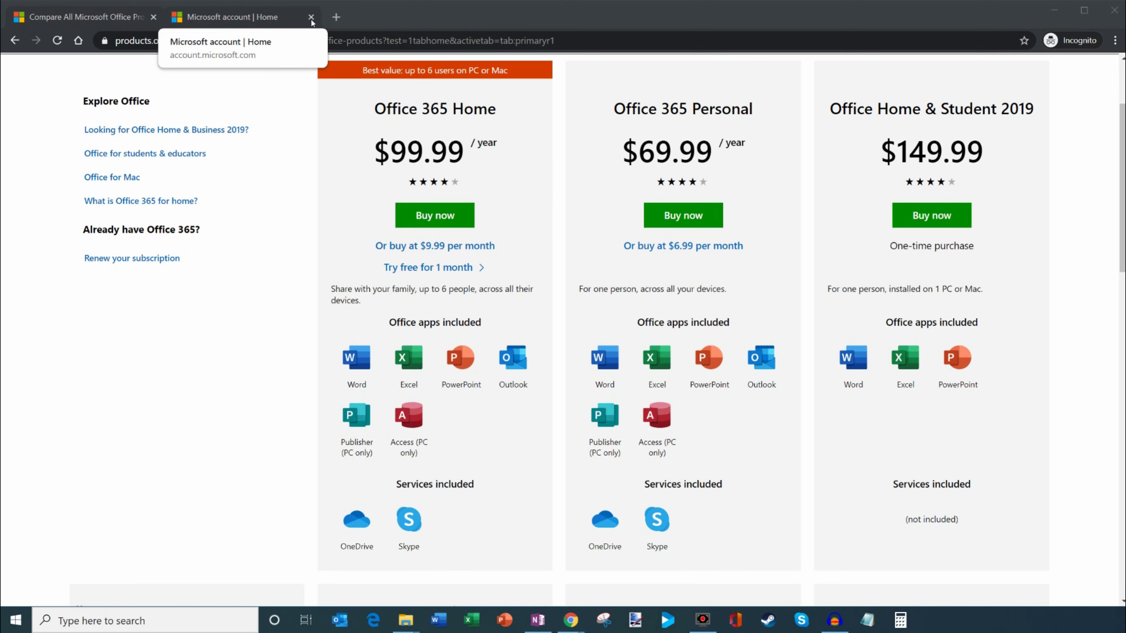
click(340, 20)
text(account)
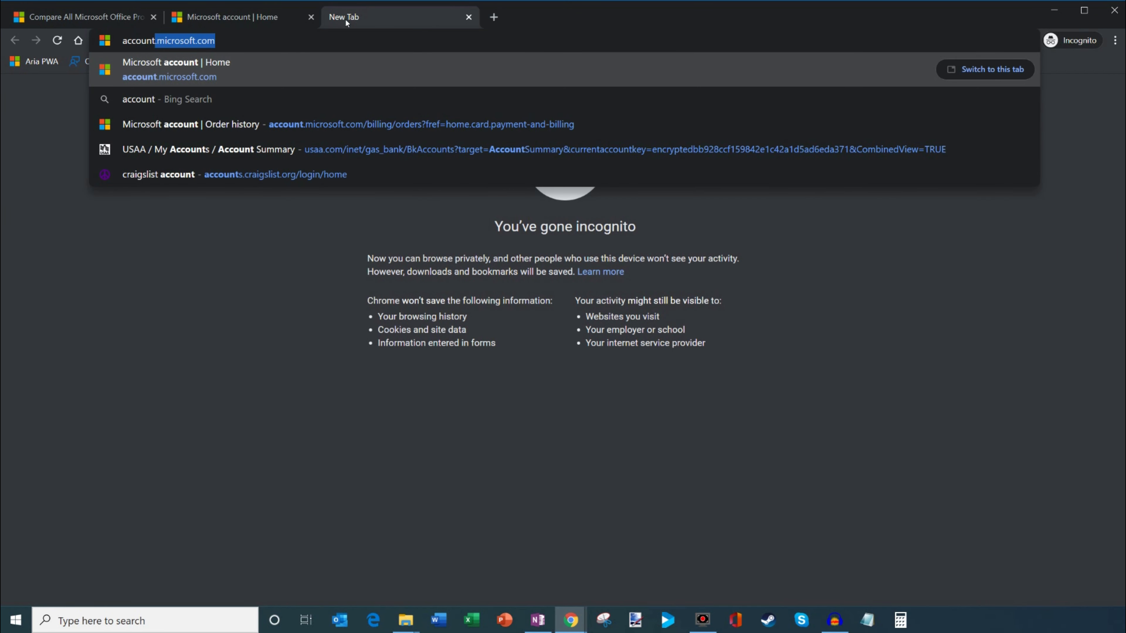
text(.microsoft.c)
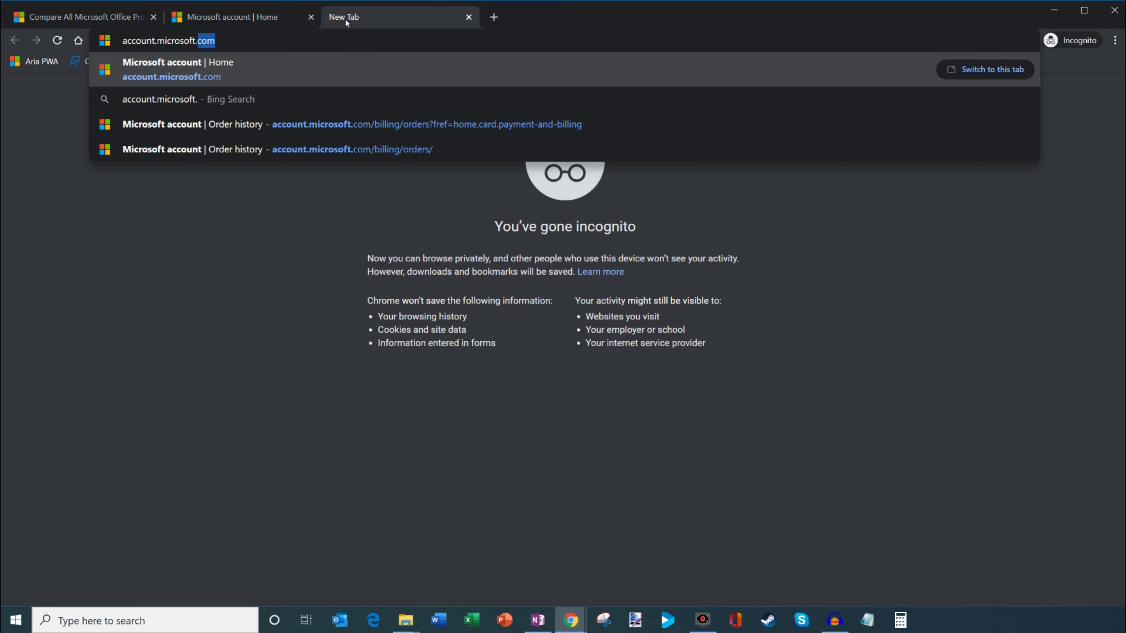
text(om)
Load account.microsoft.com and go via Services & subscriptions to the Office 365 Home Sharing page.
key(Return)
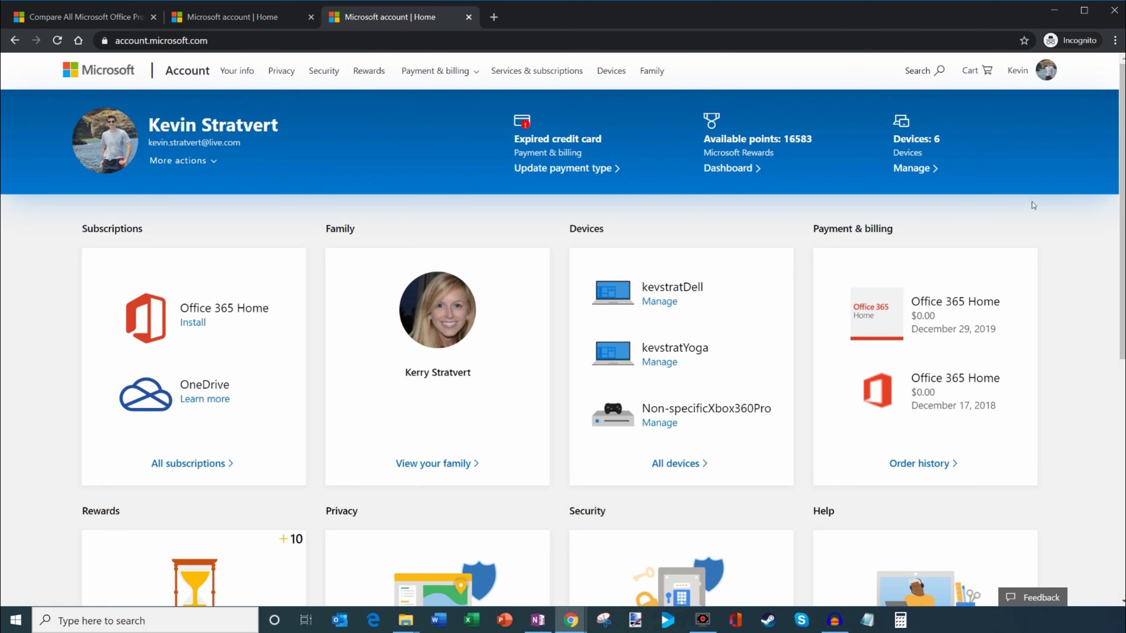
click(537, 74)
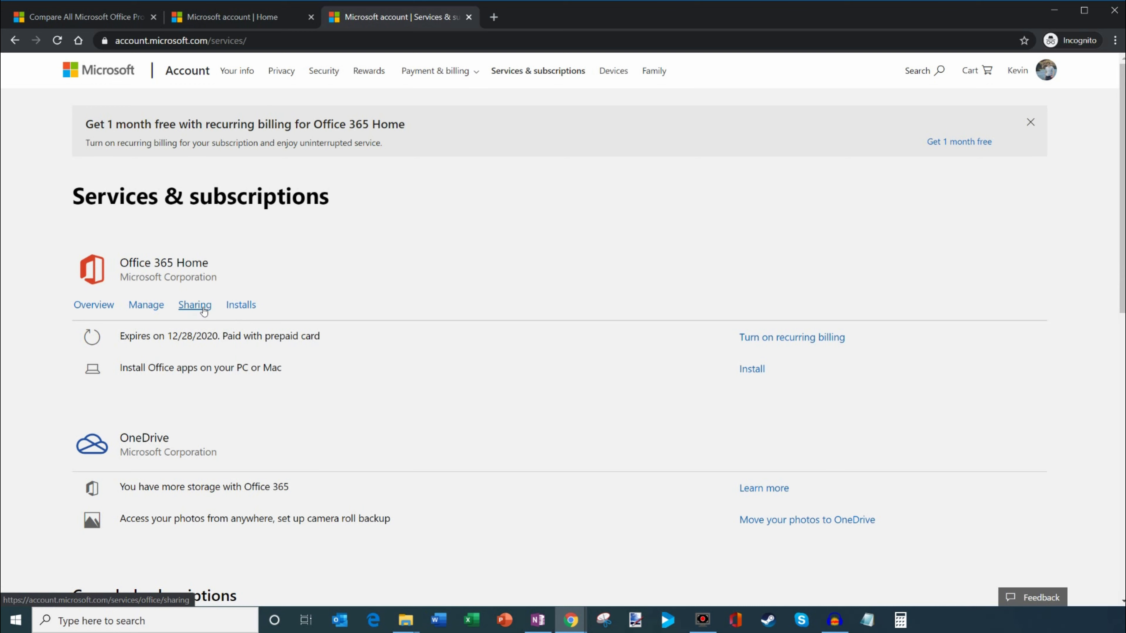
click(195, 305)
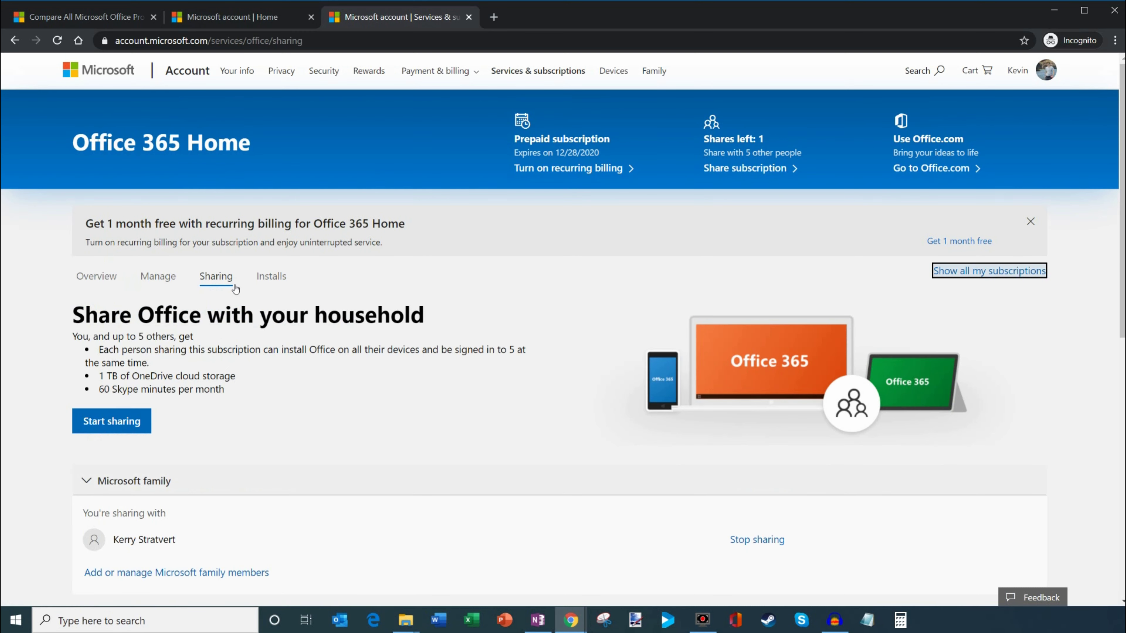
scroll(235, 289, down, 1)
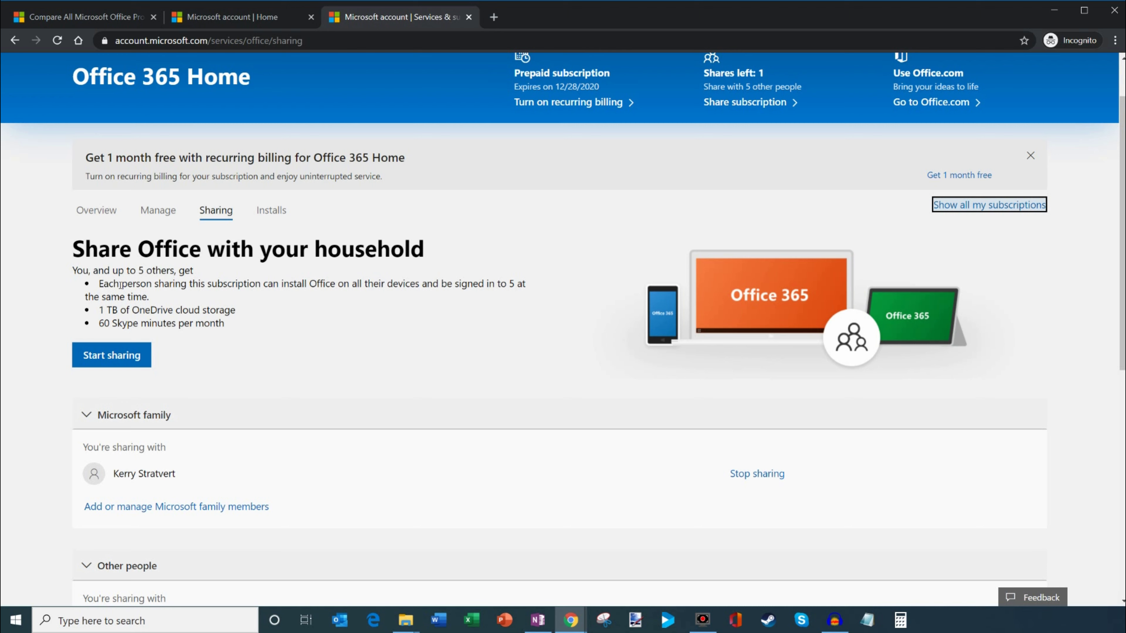
drag(120, 285, 532, 296)
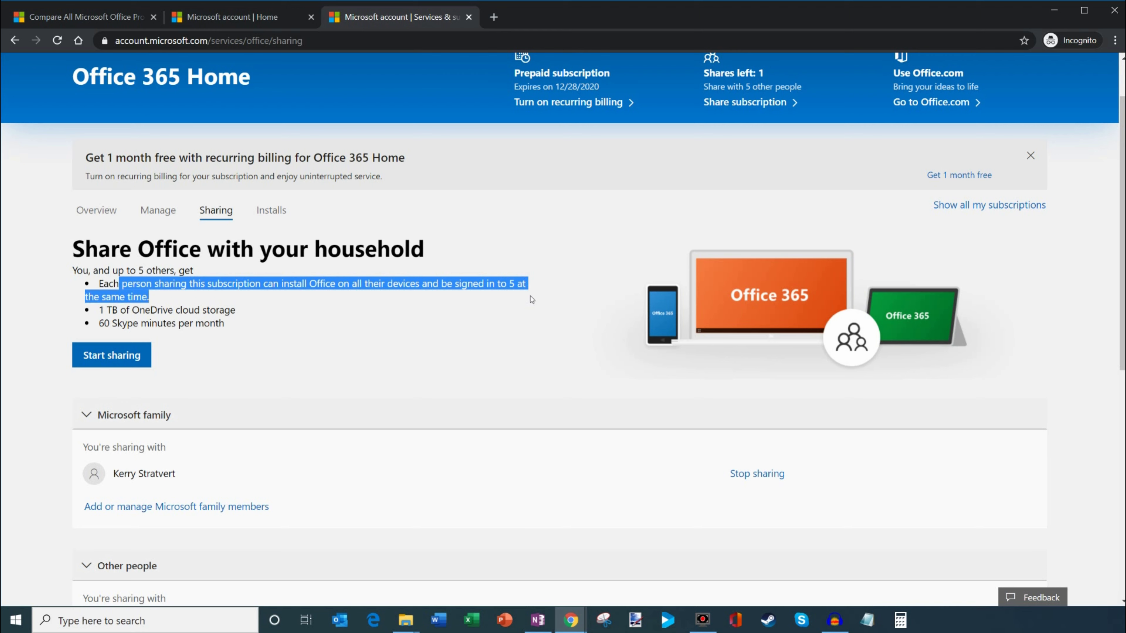
click(532, 299)
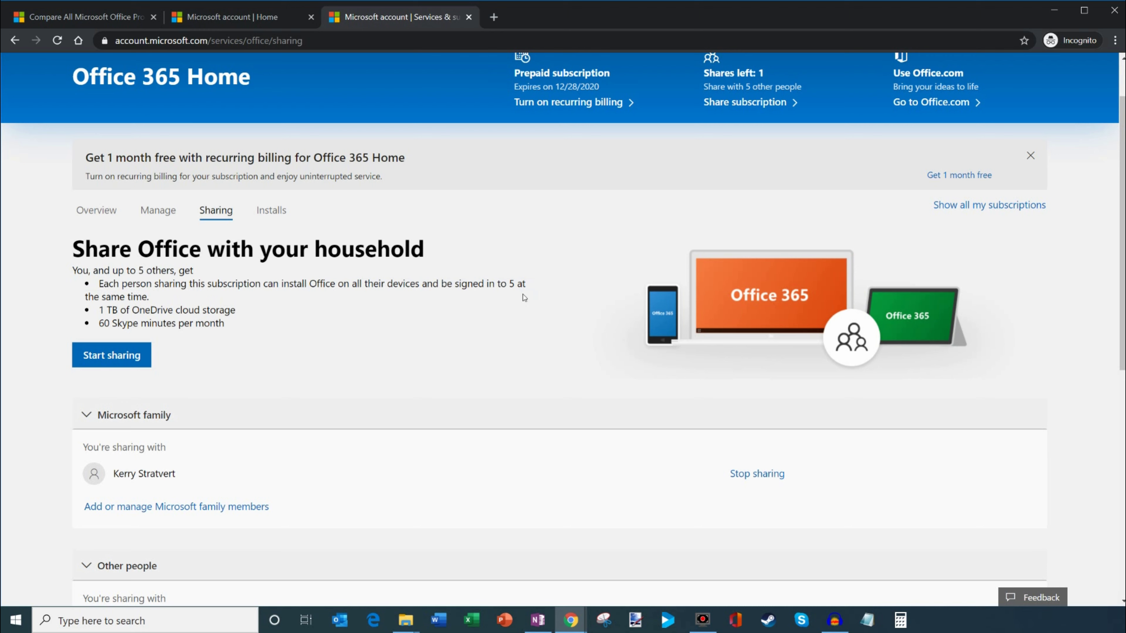
drag(98, 310, 261, 329)
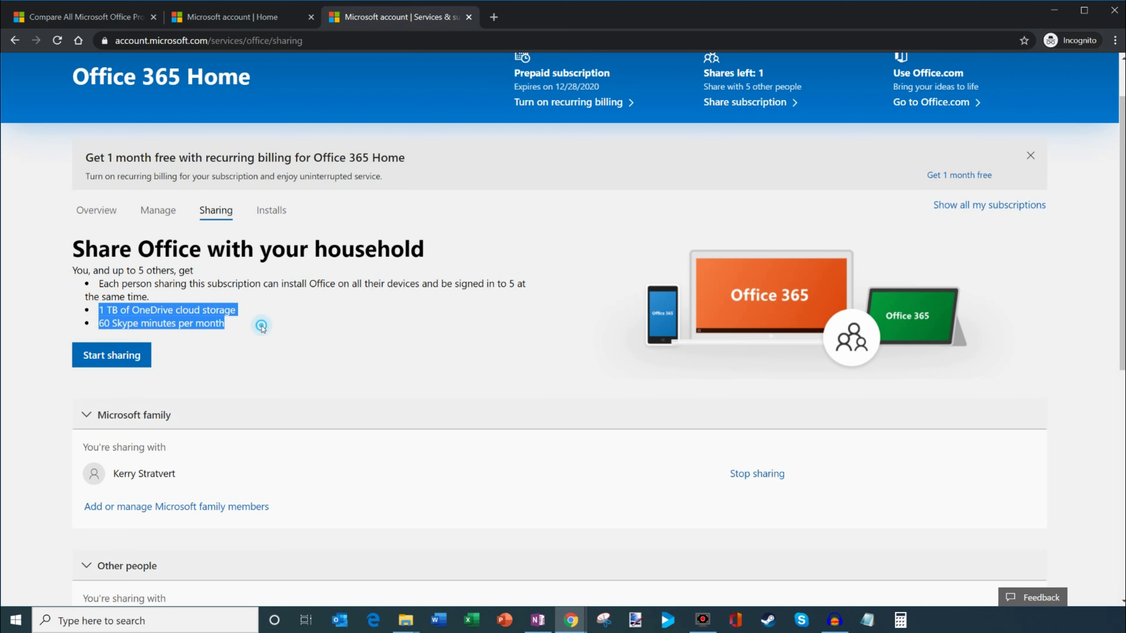
click(260, 330)
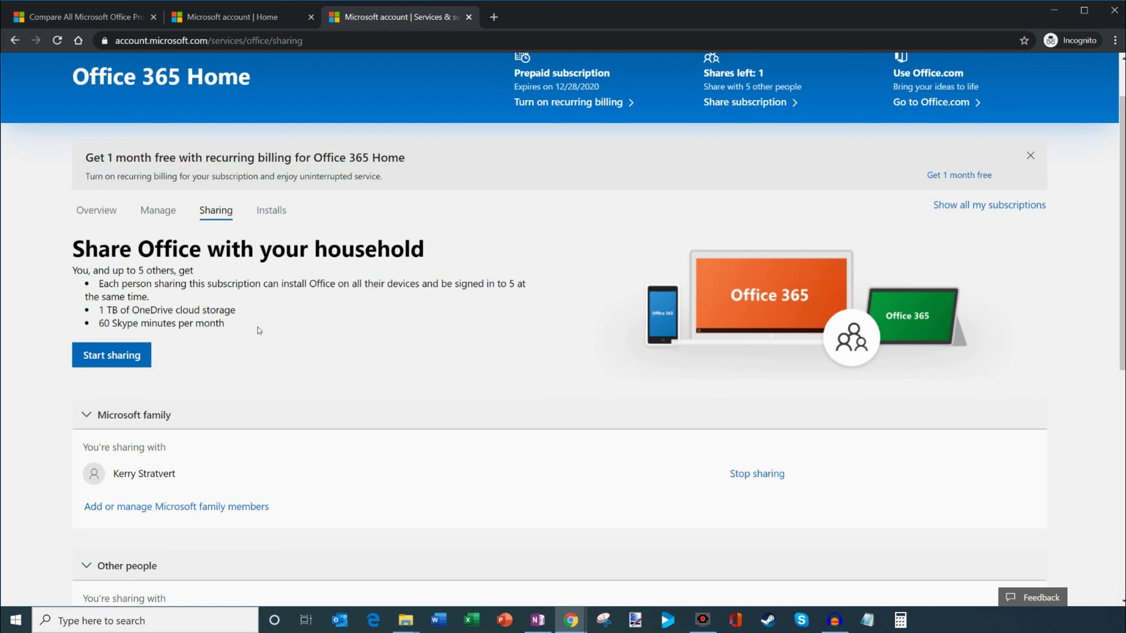
click(127, 357)
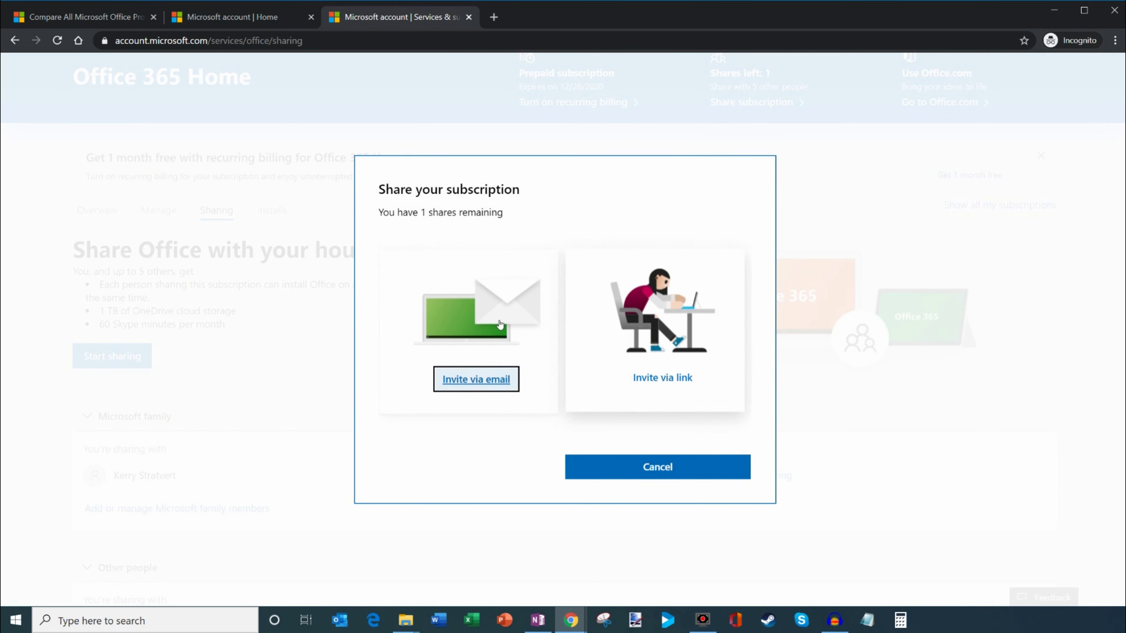
click(666, 465)
scroll(369, 315, down, 4)
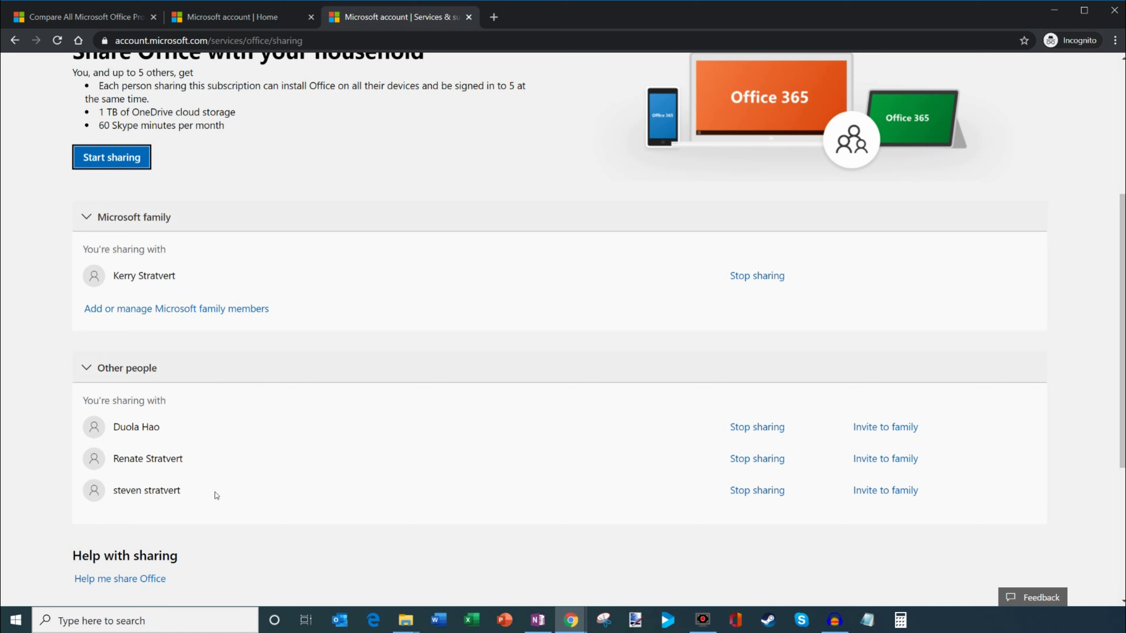
Scroll back to the top of the Sharing page and switch to the Office 365 Home Installs tab.
drag(115, 428, 224, 437)
click(222, 433)
scroll(212, 417, up, 1)
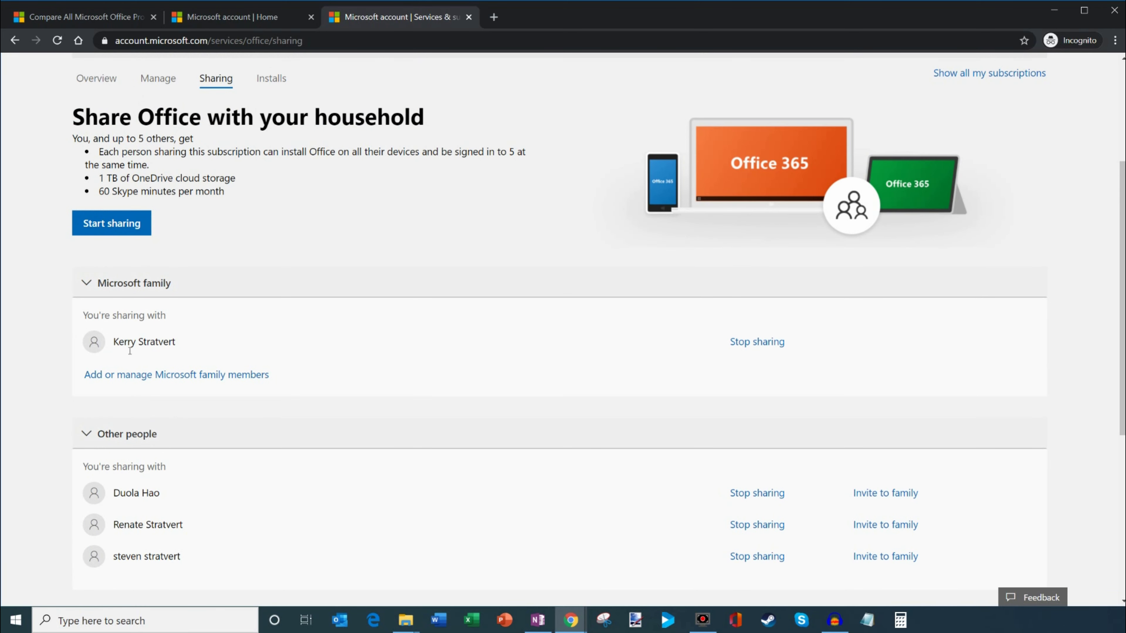
scroll(558, 388, up, 2)
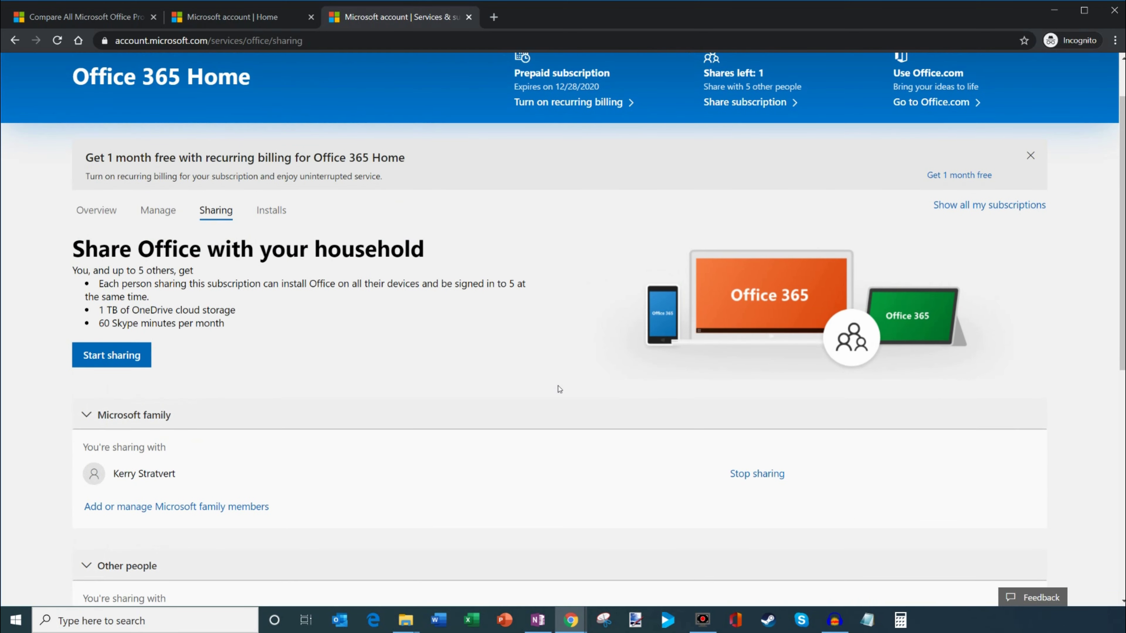
scroll(560, 389, up, 1)
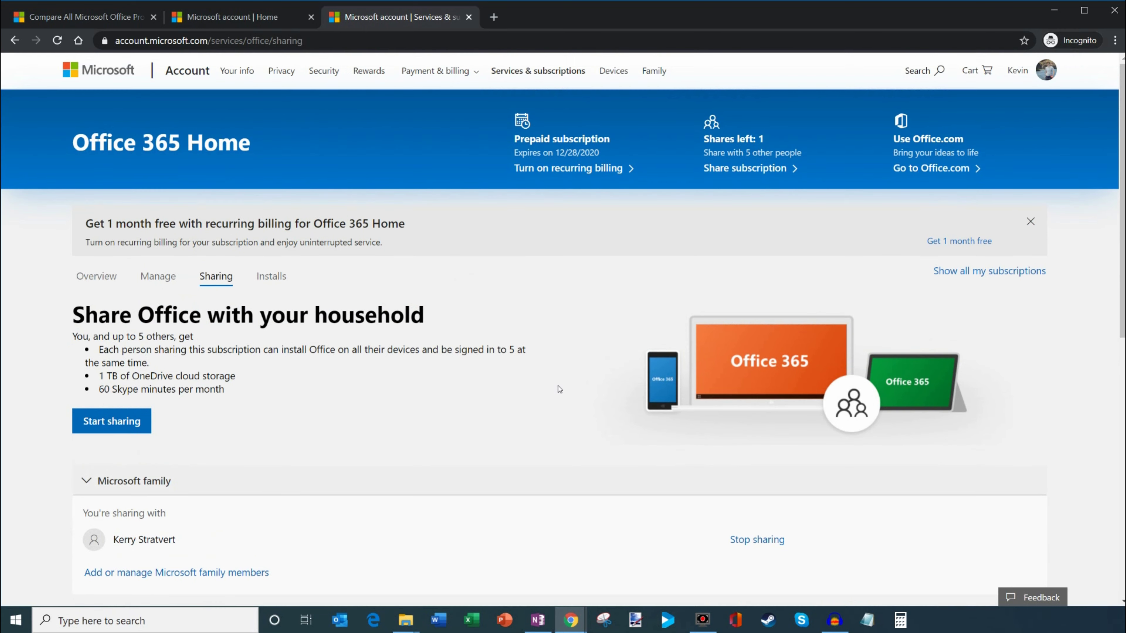
scroll(560, 389, down, 3)
scroll(541, 380, up, 2)
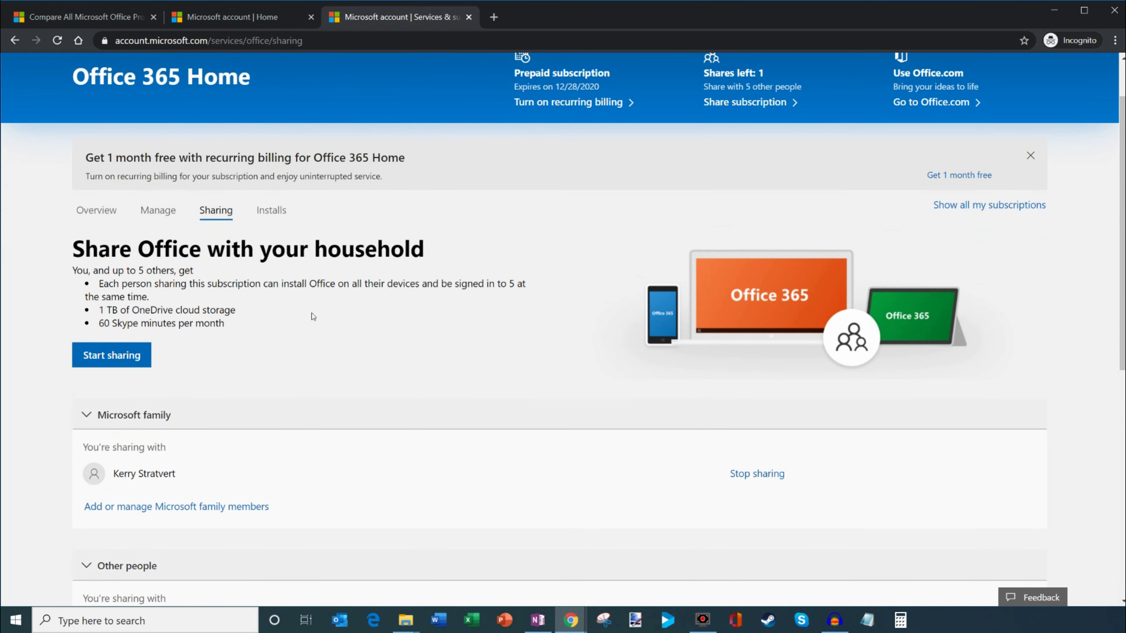
click(271, 211)
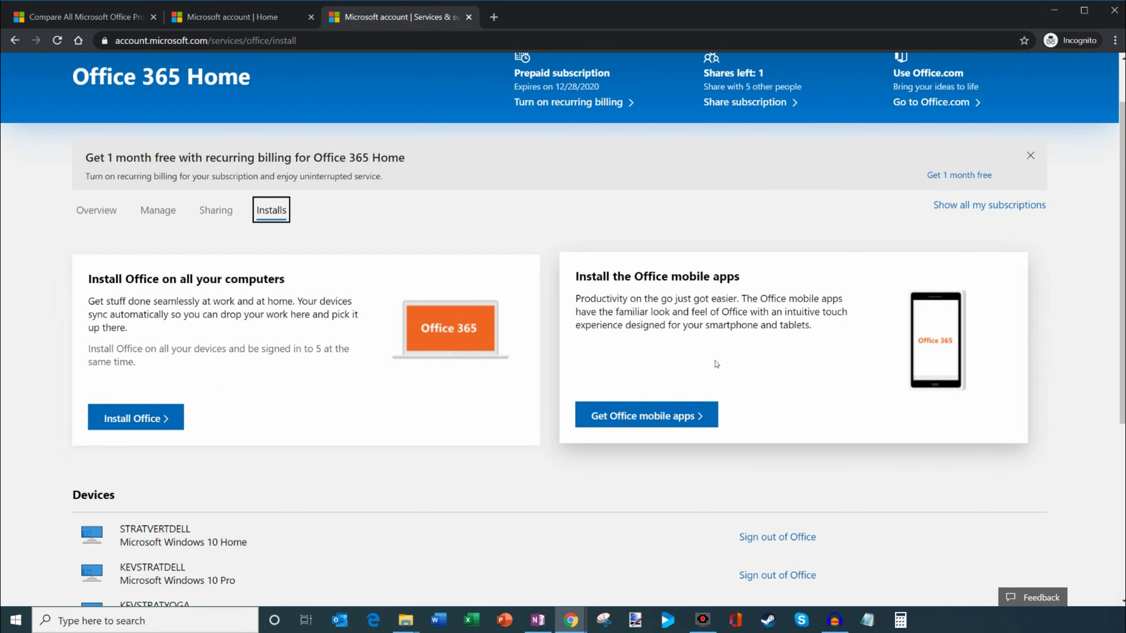
Go back to the Sharing tab and scroll to the Other people shared with.
click(224, 212)
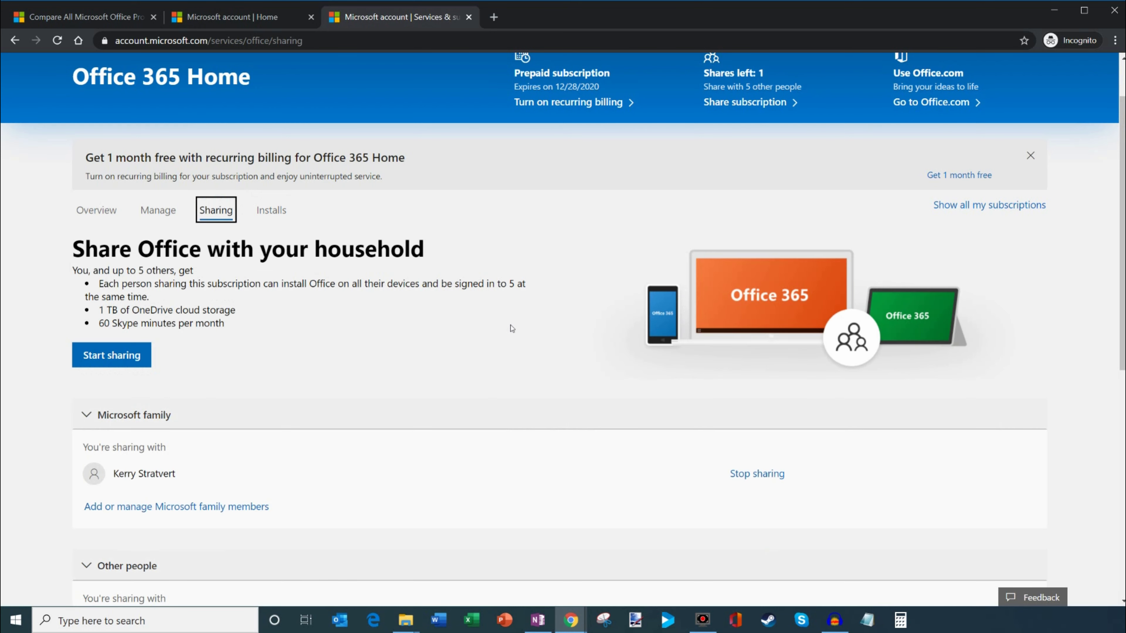
scroll(559, 334, down, 5)
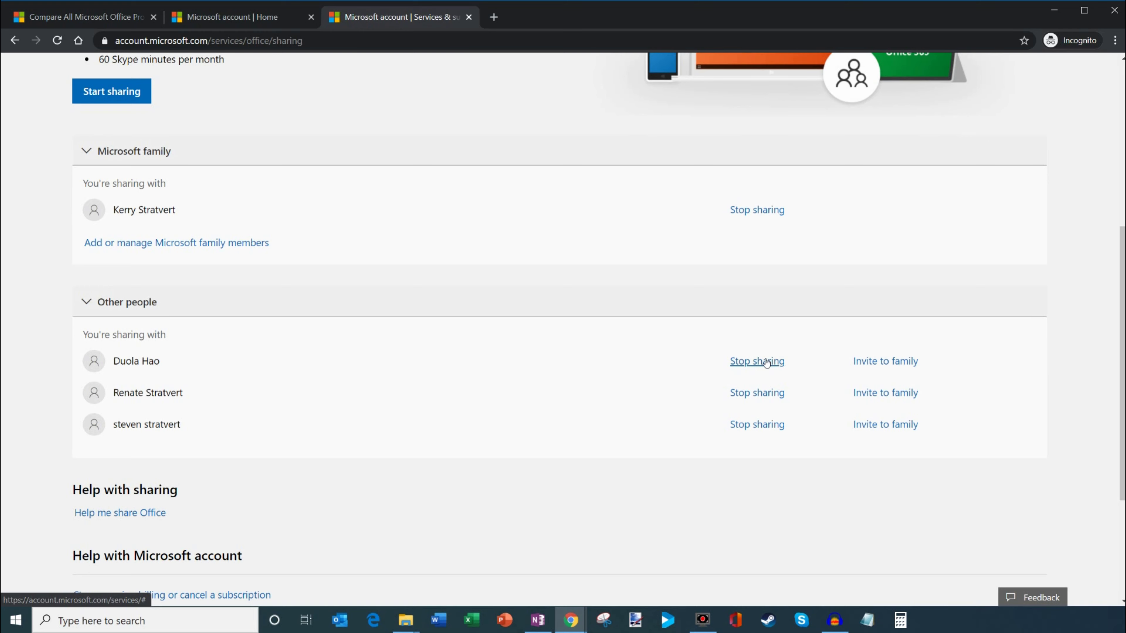
scroll(767, 362, up, 6)
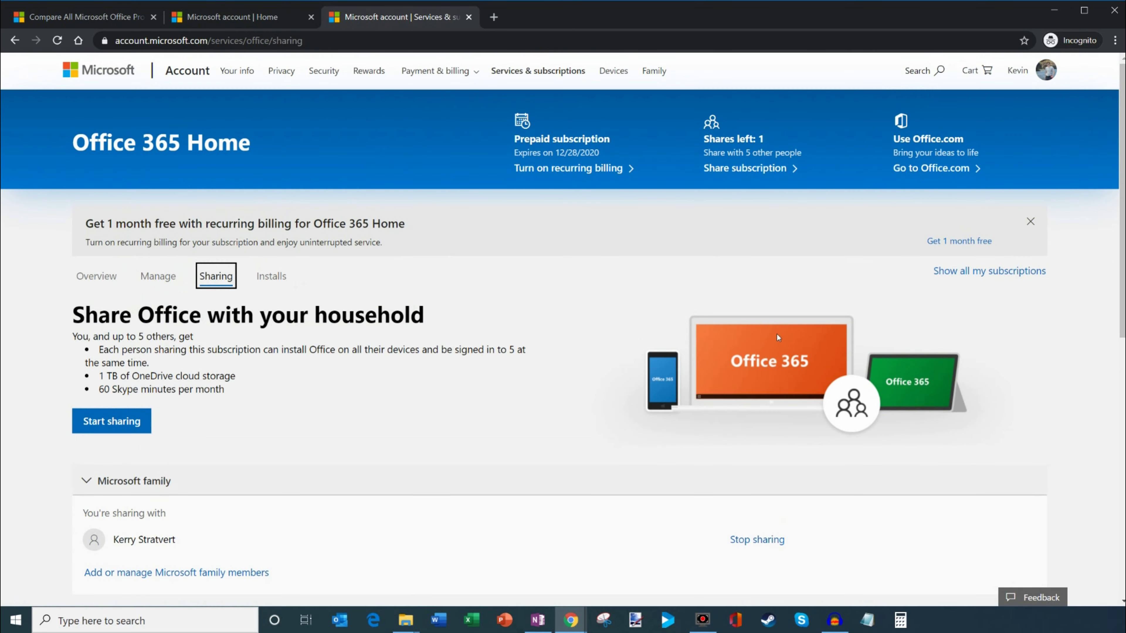